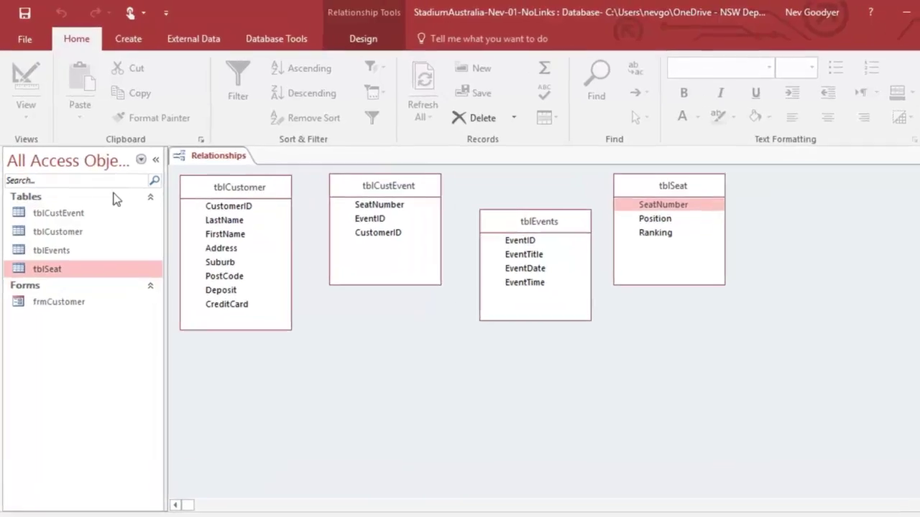
# Step: Open the tblCustomer, tblEvents and tblSeat tables to examine their records alongside the relationships diagram
pyautogui.click(191, 189)
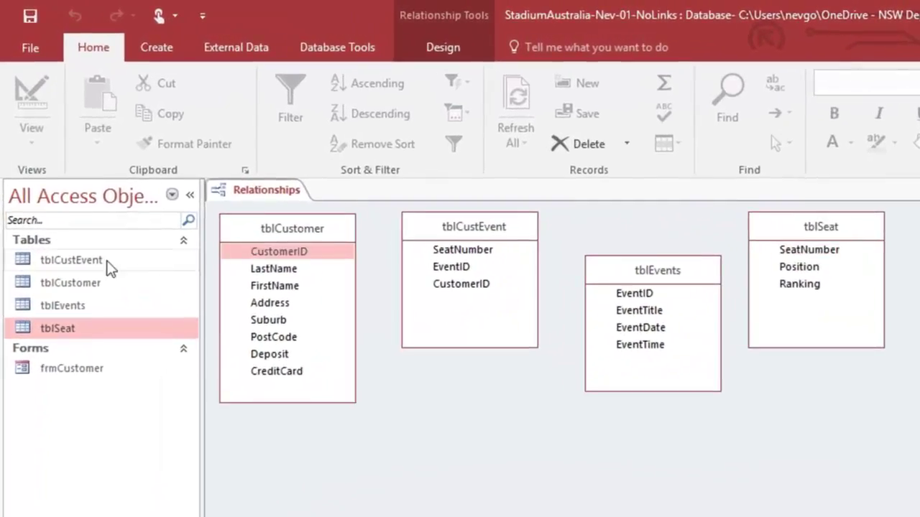
pyautogui.doubleClick(91, 282)
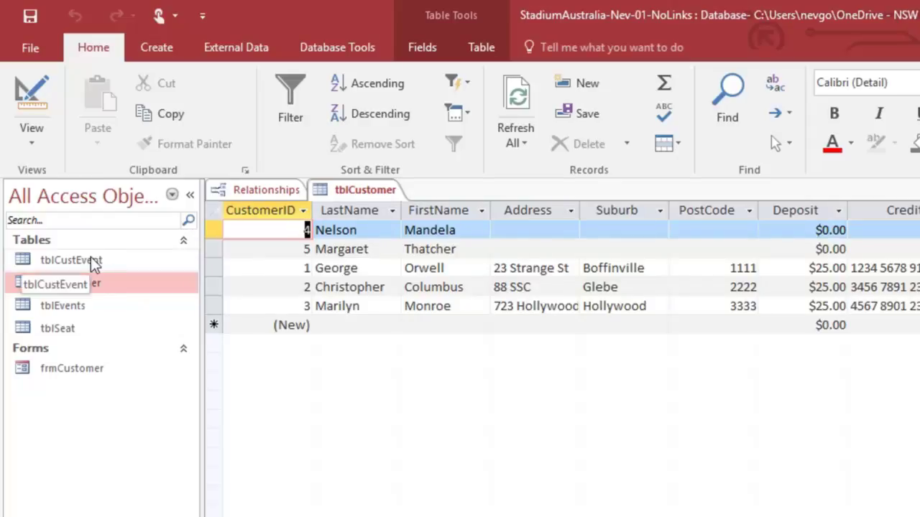
pyautogui.click(268, 192)
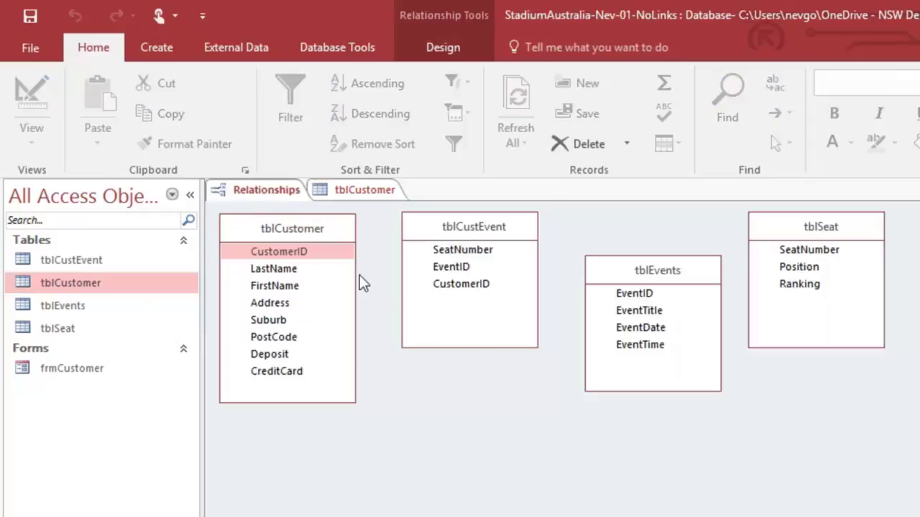
pyautogui.doubleClick(58, 307)
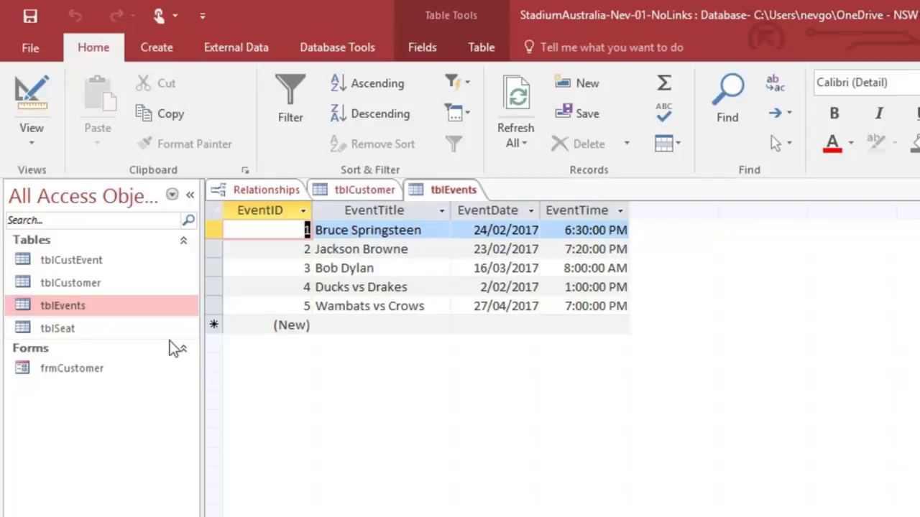
pyautogui.doubleClick(67, 331)
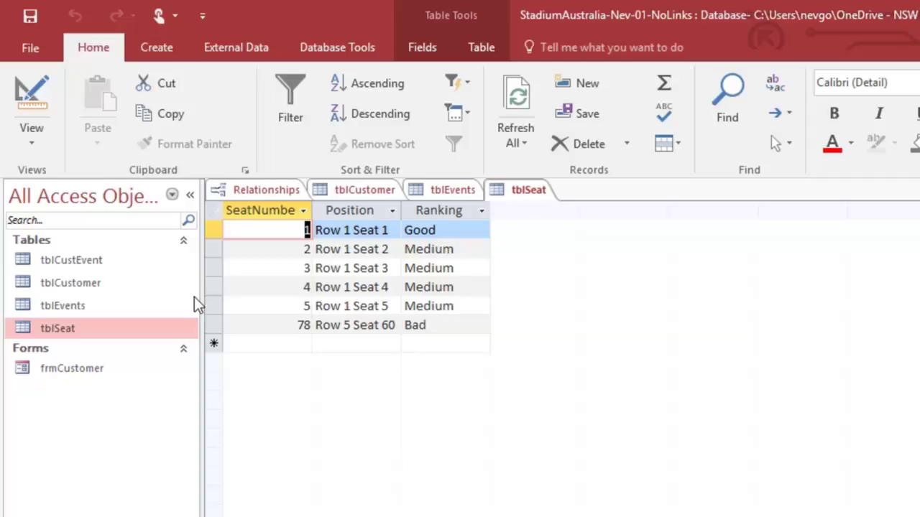
# Step: Open tblCustEvent and reorder its columns to CustomerID, EventID, SeatNumber
pyautogui.doubleClick(76, 259)
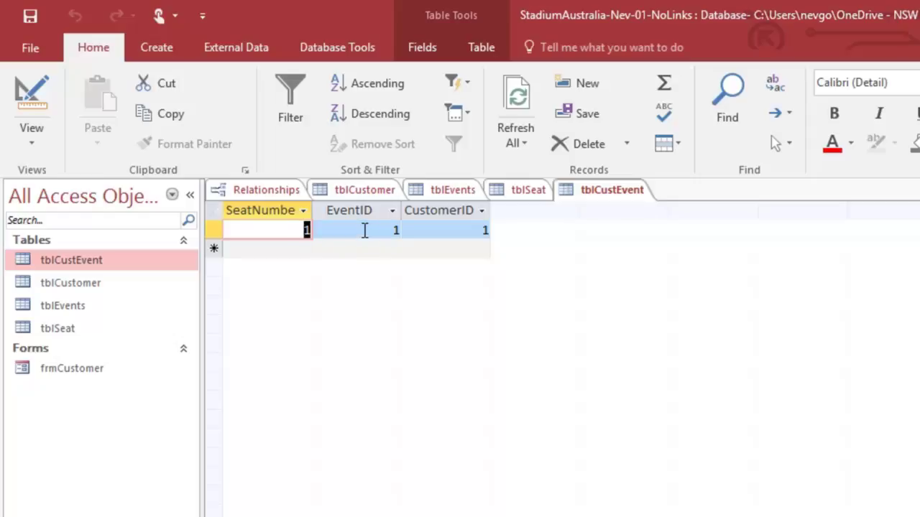
pyautogui.click(441, 211)
pyautogui.moveTo(442, 211); pyautogui.dragTo(287, 216)
pyautogui.click(445, 211)
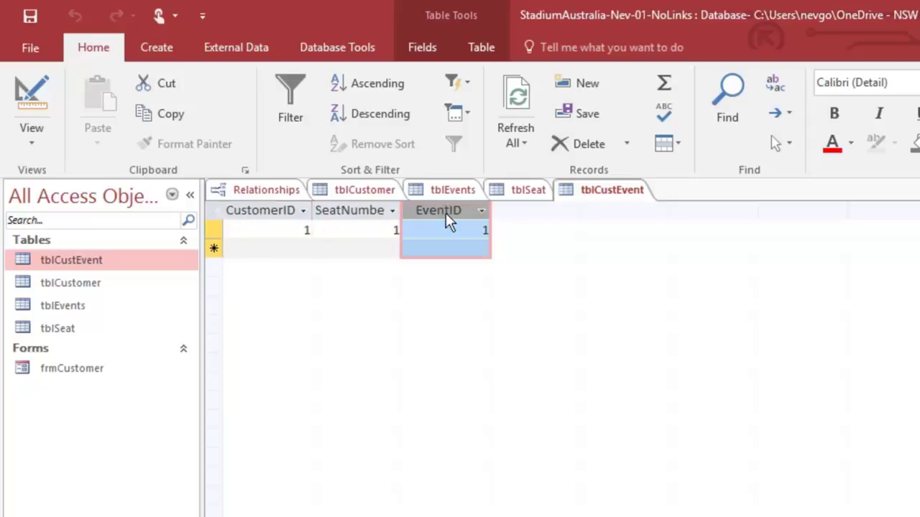
pyautogui.moveTo(444, 211); pyautogui.dragTo(391, 224)
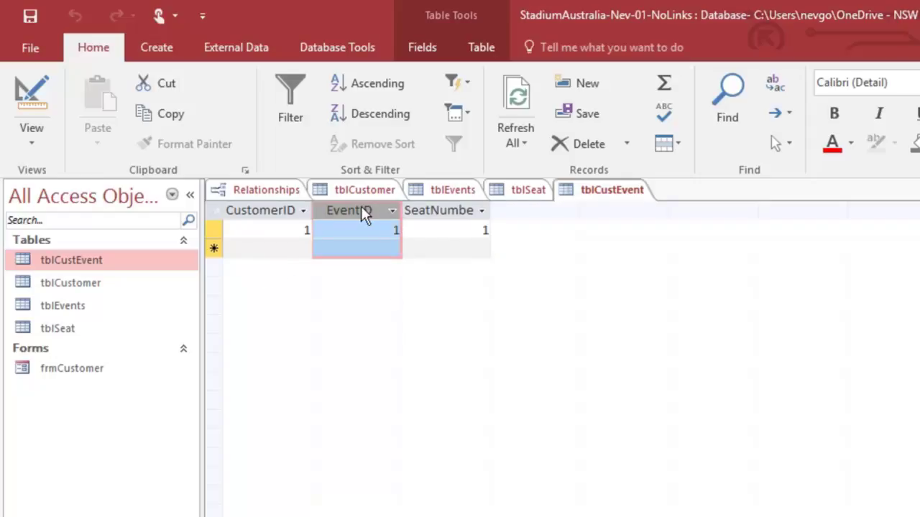
# Step: Close the open tblCustomer, tblEvents and tblSeat tables
pyautogui.click(278, 191)
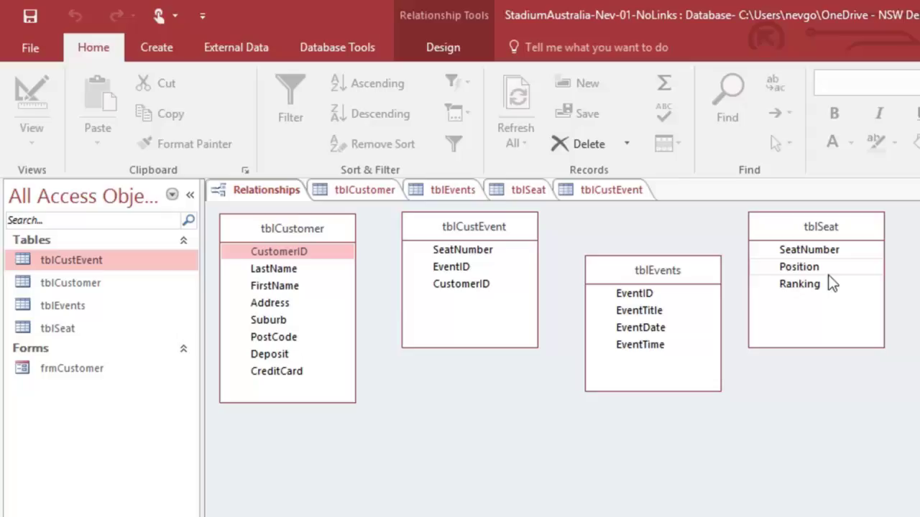
pyautogui.click(377, 191)
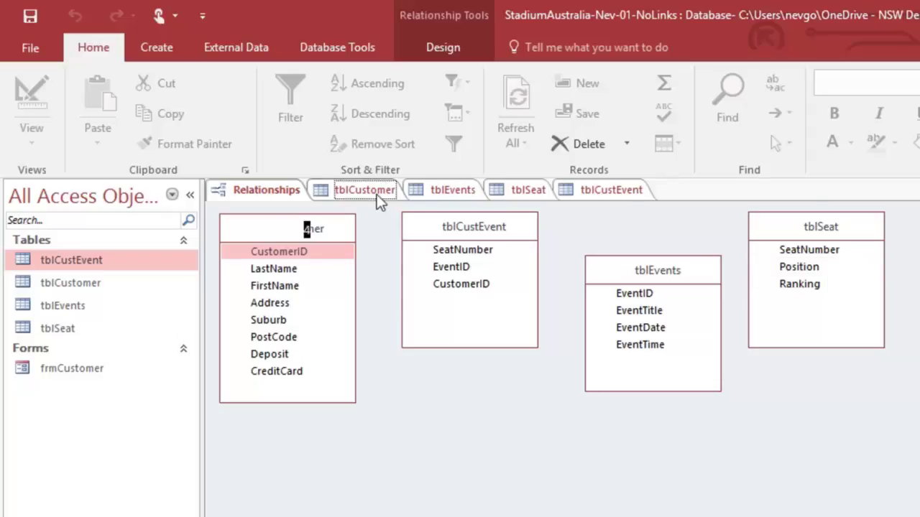
pyautogui.hotkey('ctrl', 'w')
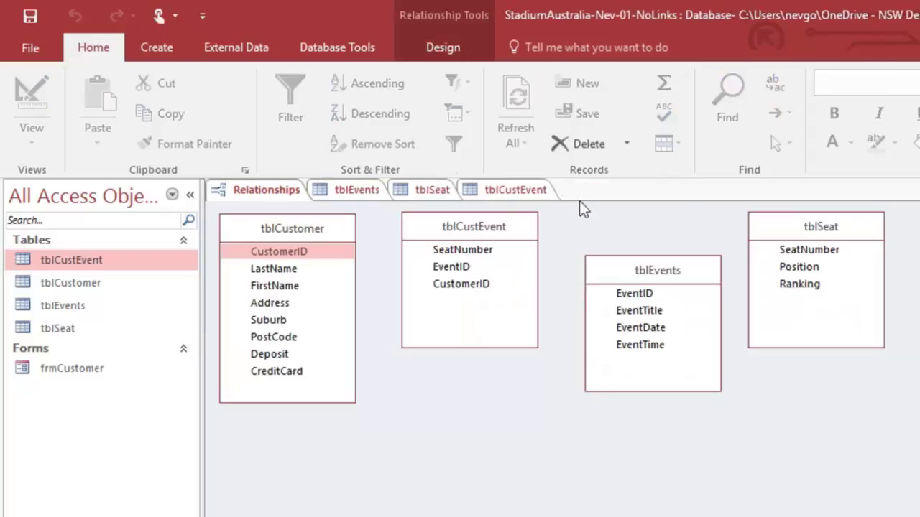
pyautogui.click(360, 191)
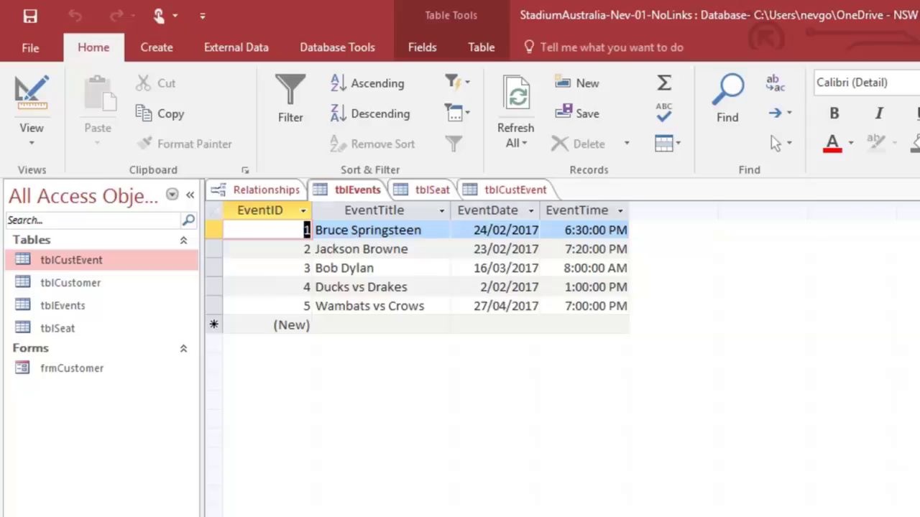
pyautogui.hotkey('ctrl', 'w')
pyautogui.click(351, 189)
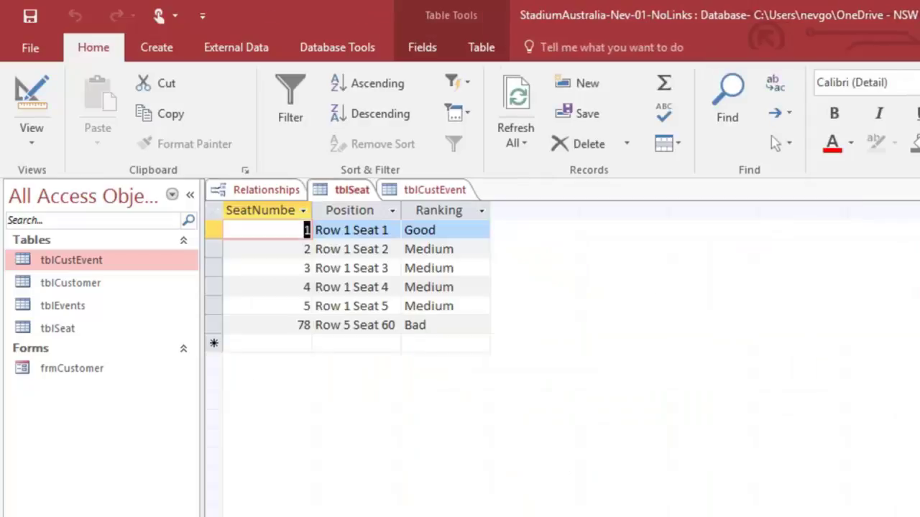
pyautogui.hotkey('ctrl', 'w')
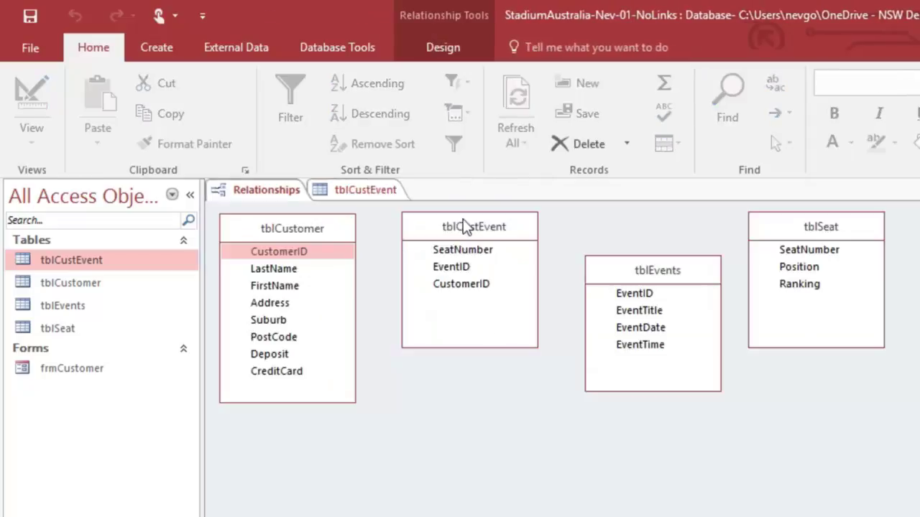
# Step: Try to relate CustomerID in tblCustomer to CustomerID in tblCustEvent with referential integrity enforced
pyautogui.click(292, 256)
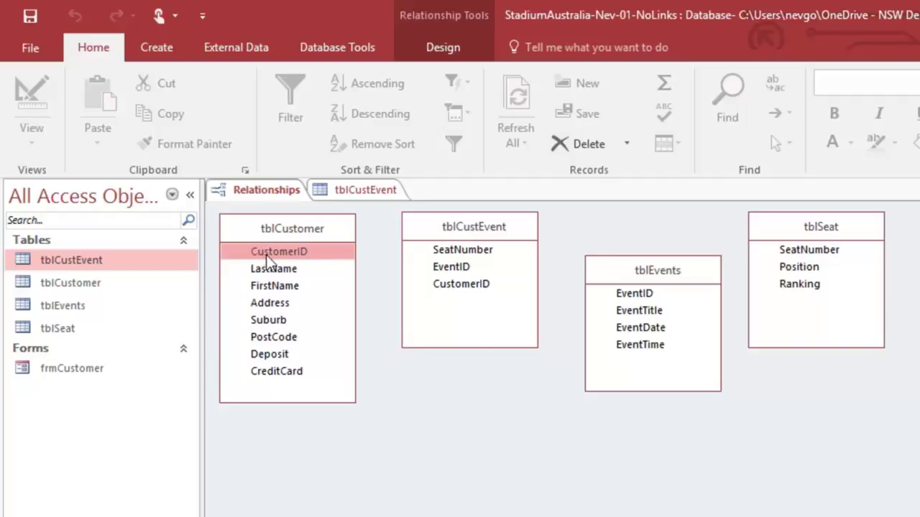
pyautogui.moveTo(271, 261); pyautogui.dragTo(445, 294)
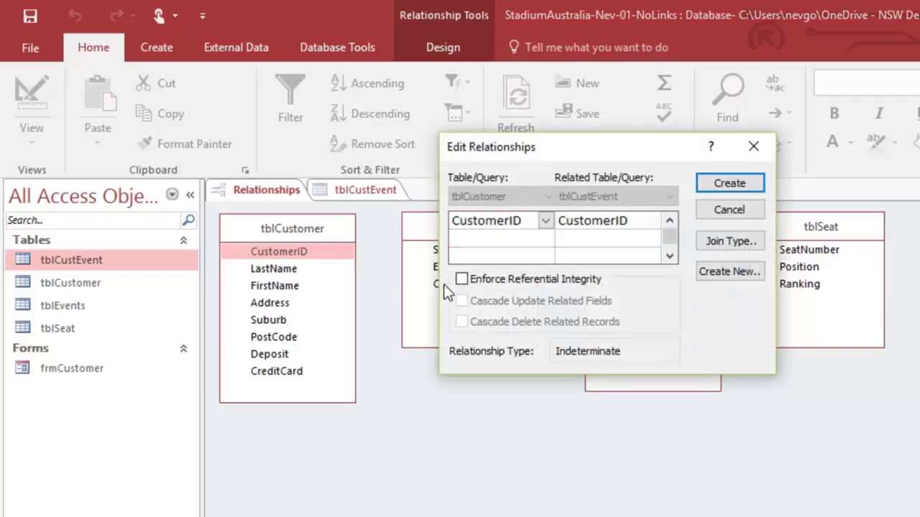
pyautogui.click(462, 281)
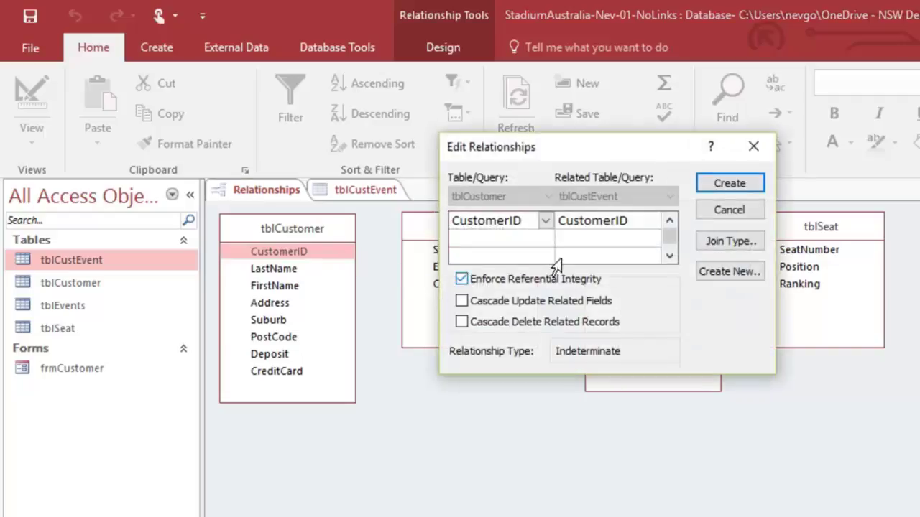
pyautogui.click(729, 184)
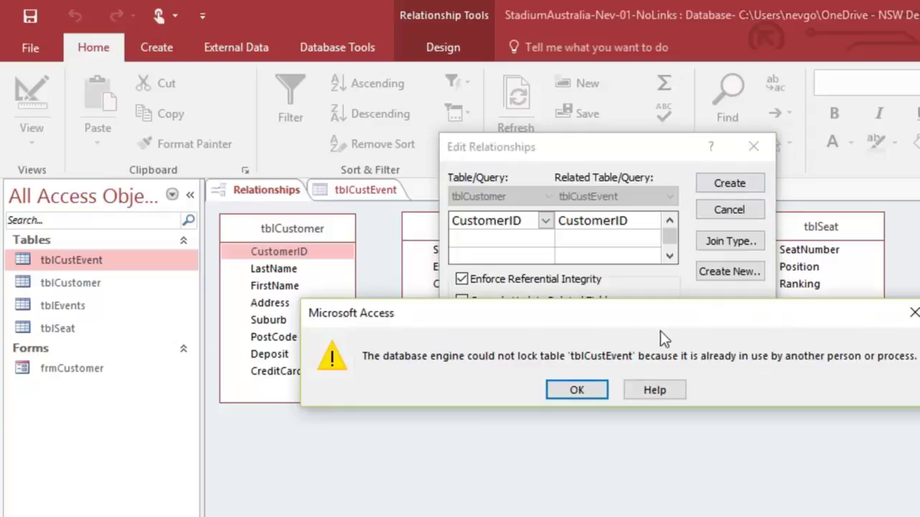
pyautogui.click(577, 390)
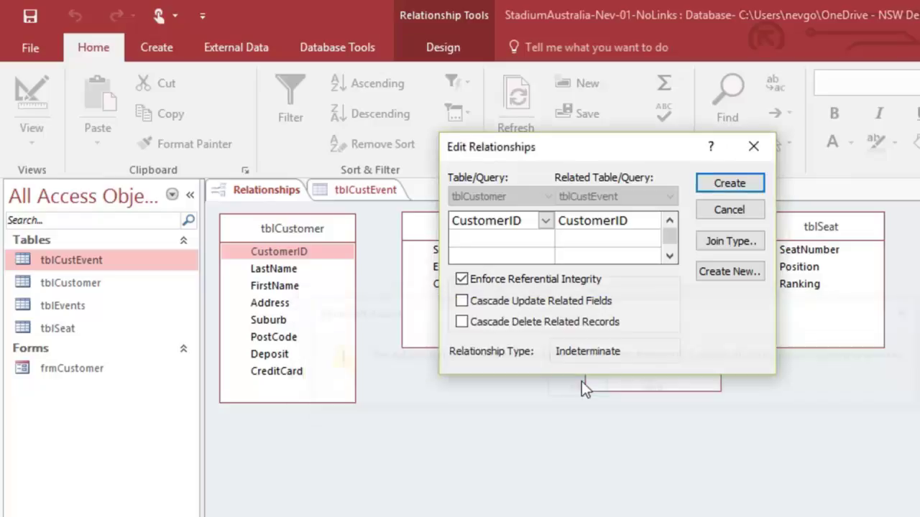
pyautogui.click(753, 148)
# Step: Close the tblCustEvent table, saving its layout changes
pyautogui.click(317, 188)
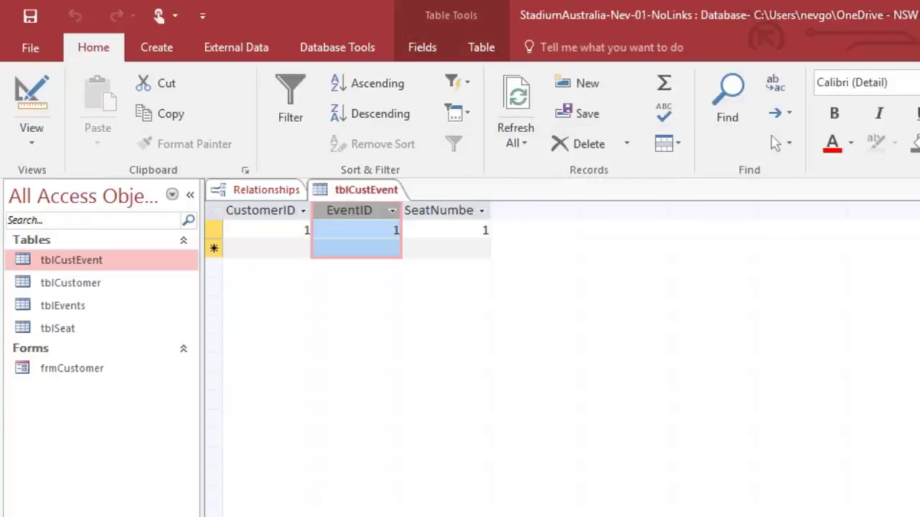
pyautogui.hotkey('ctrl', 'w')
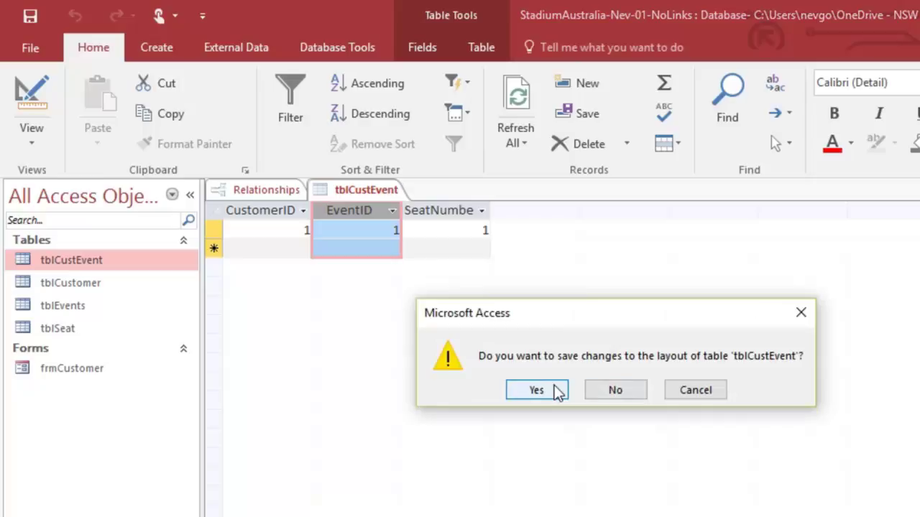
pyautogui.click(555, 389)
# Step: Try again to create the CustomerID relationship between tblCustomer and tblCustEvent, enforcing referential integrity
pyautogui.moveTo(303, 251); pyautogui.dragTo(470, 289)
pyautogui.click(462, 280)
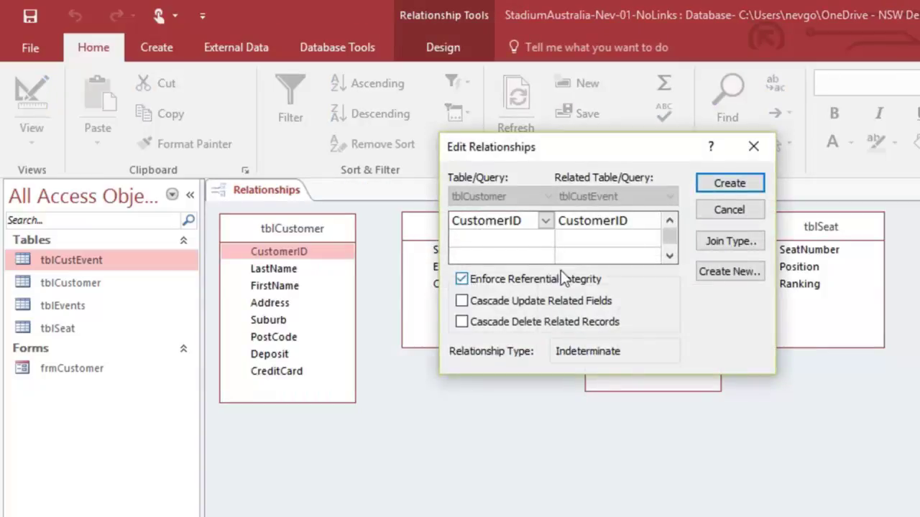
pyautogui.click(736, 188)
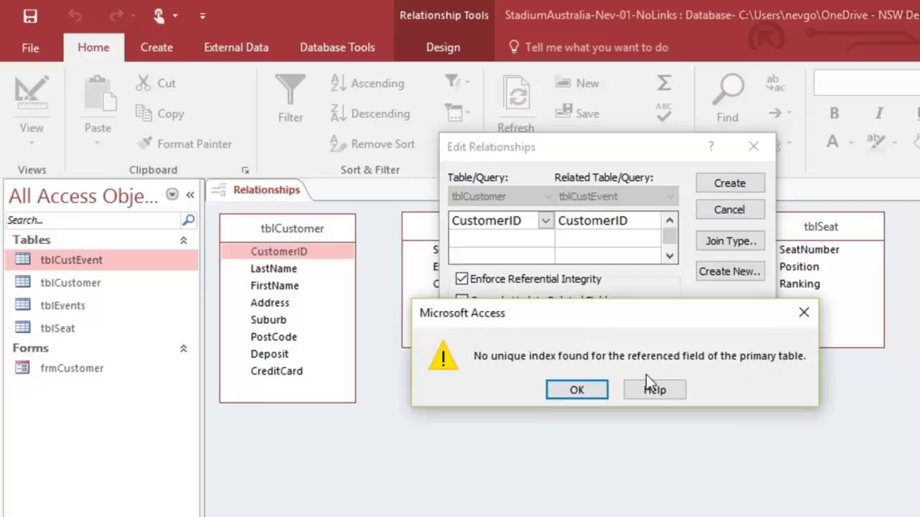
pyautogui.click(577, 390)
pyautogui.click(755, 145)
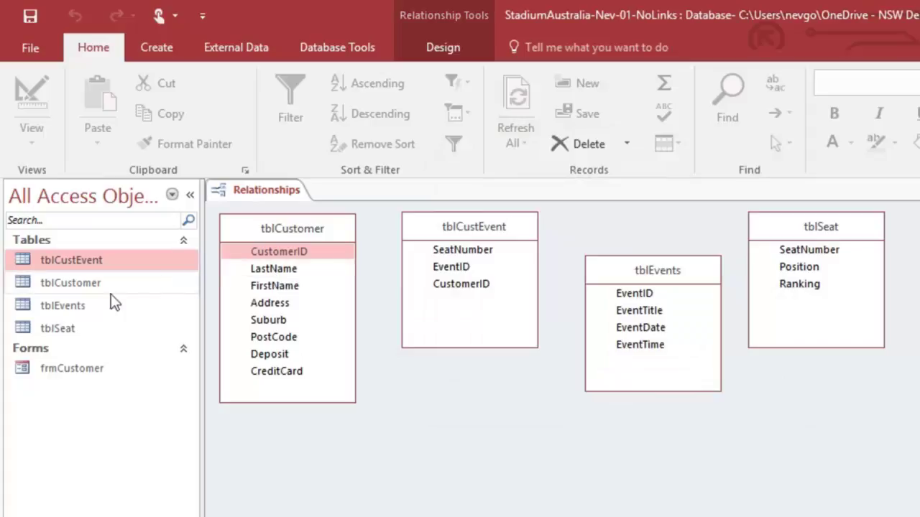
# Step: Make CustomerID the primary key of tblCustomer in its design, then save and close the table
pyautogui.rightClick(90, 292)
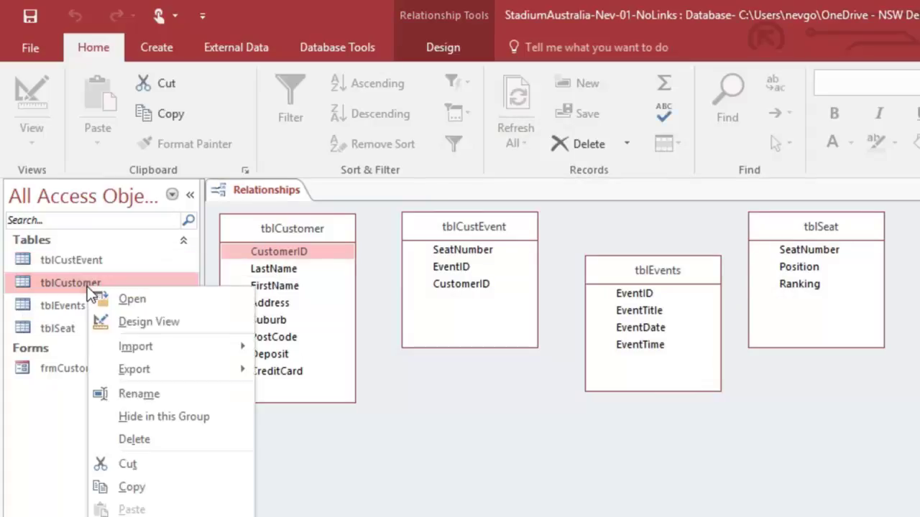
pyautogui.click(114, 321)
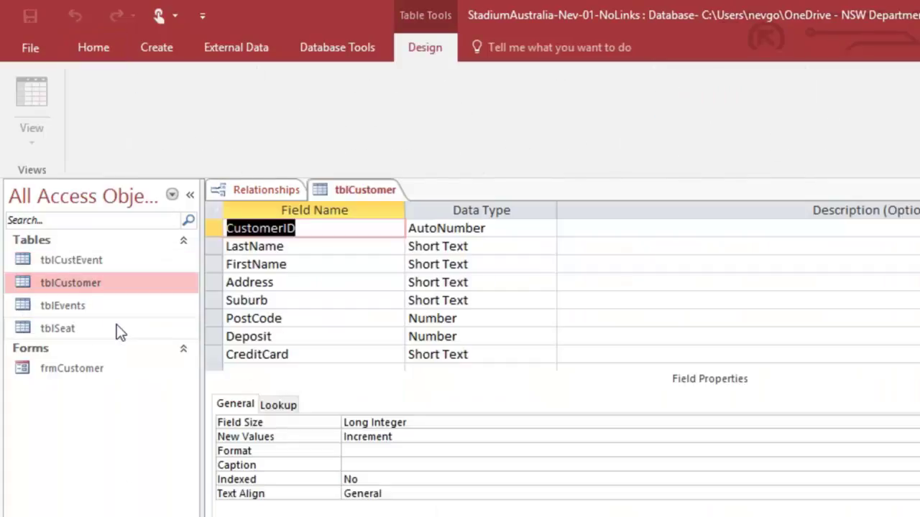
pyautogui.click(213, 229)
pyautogui.click(108, 96)
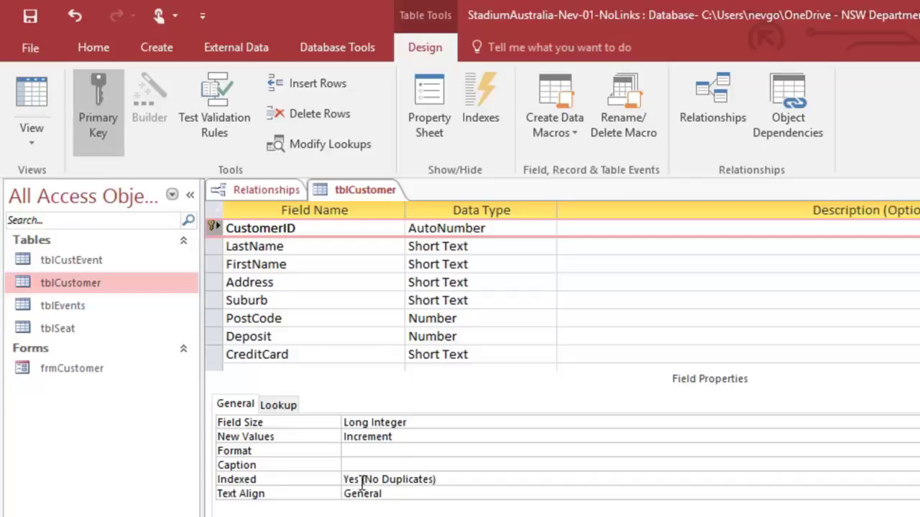
pyautogui.click(460, 483)
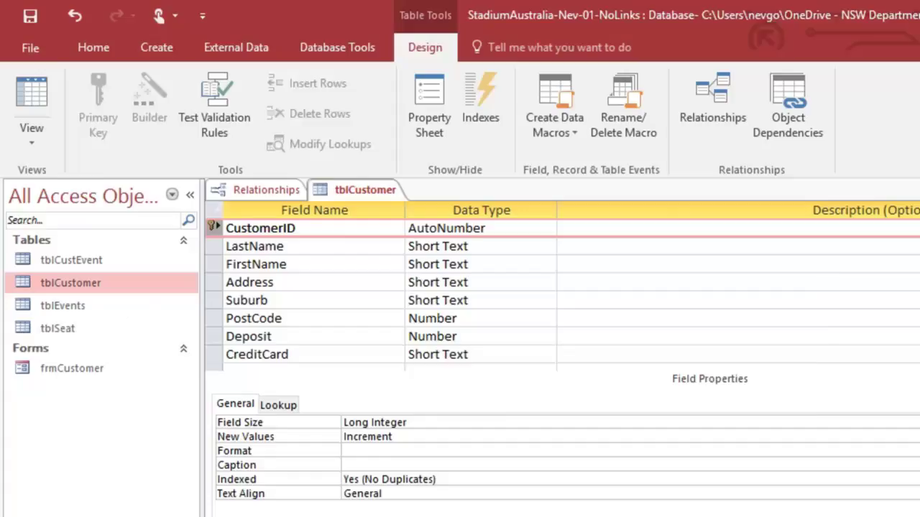
pyautogui.hotkey('ctrl', 'w')
pyautogui.click(540, 390)
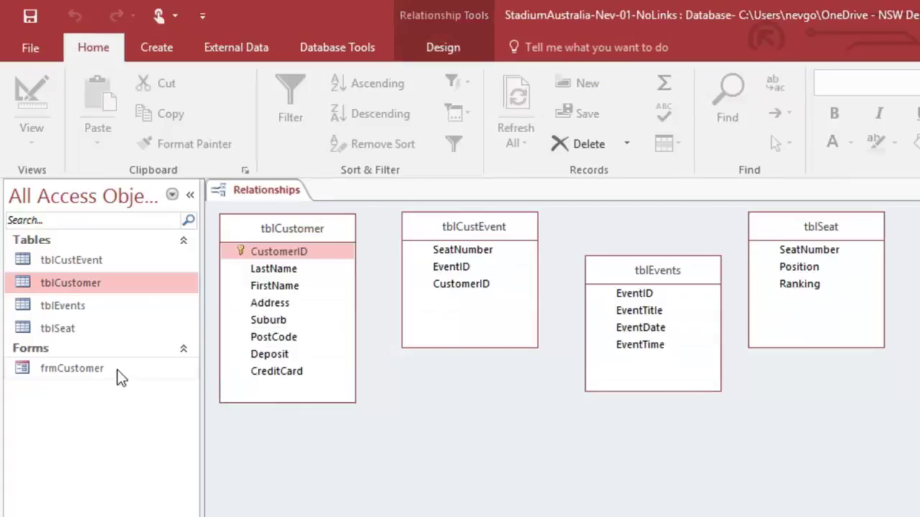
# Step: Make EventID the primary key of tblEvents in its design, then save and close the table
pyautogui.rightClick(70, 309)
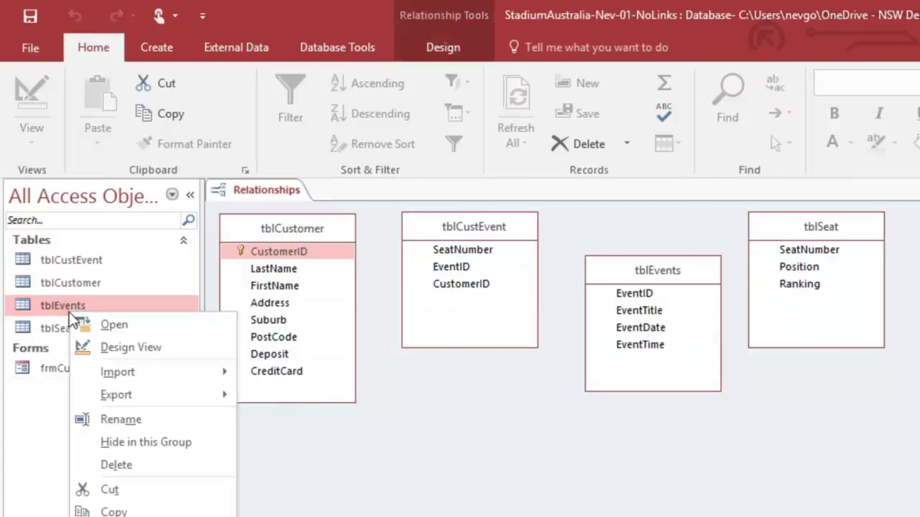
pyautogui.click(82, 347)
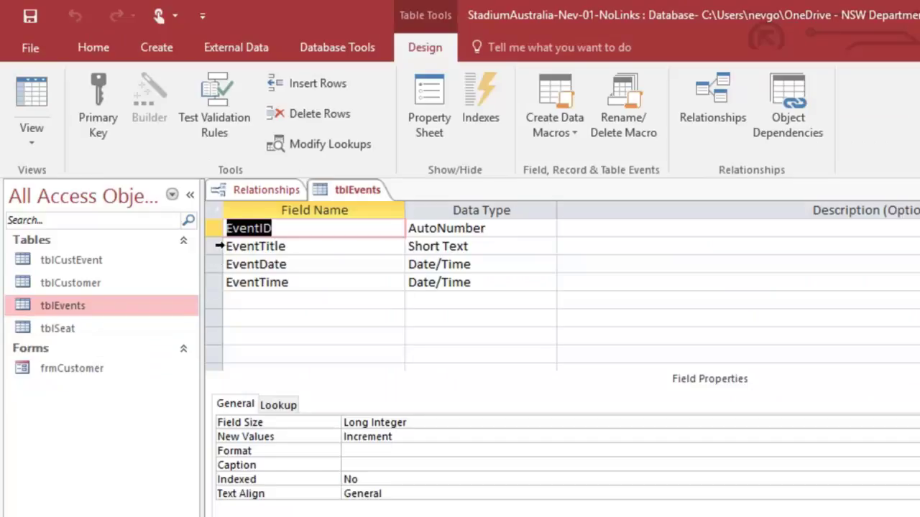
pyautogui.click(217, 231)
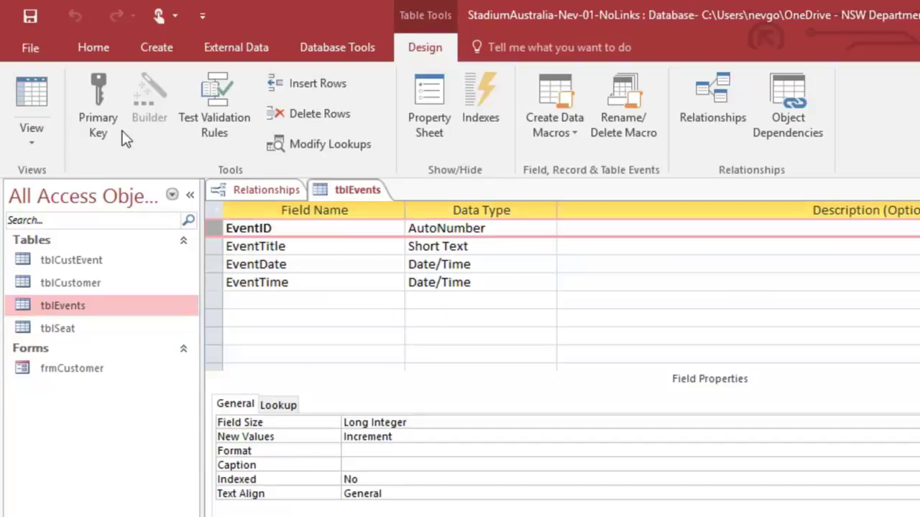
pyautogui.click(112, 109)
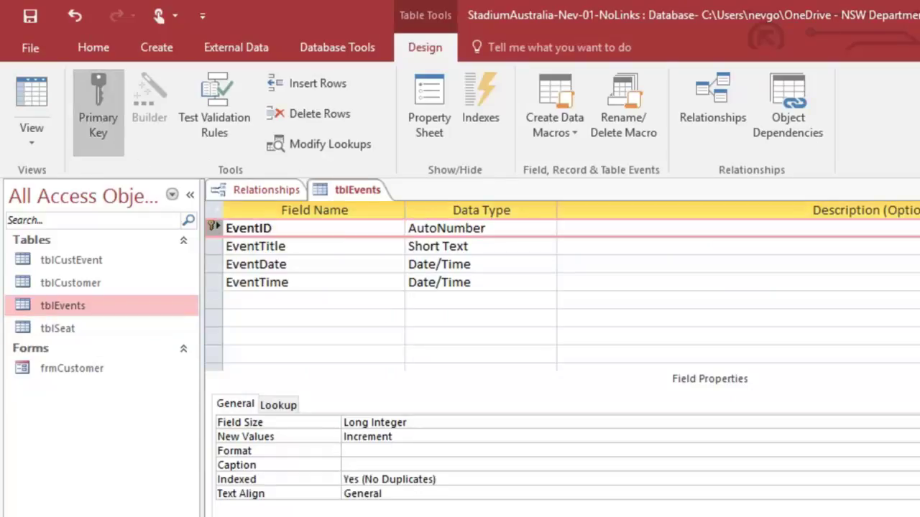
pyautogui.hotkey('ctrl', 'w')
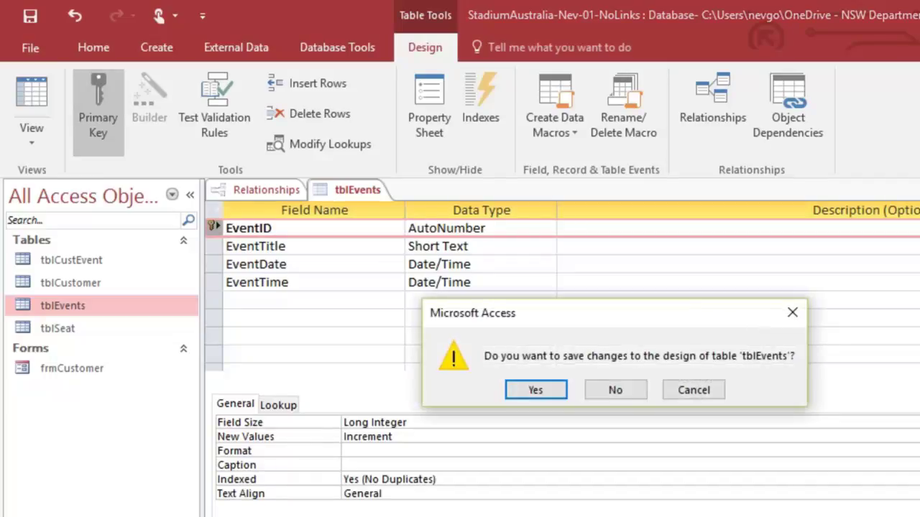
pyautogui.click(547, 388)
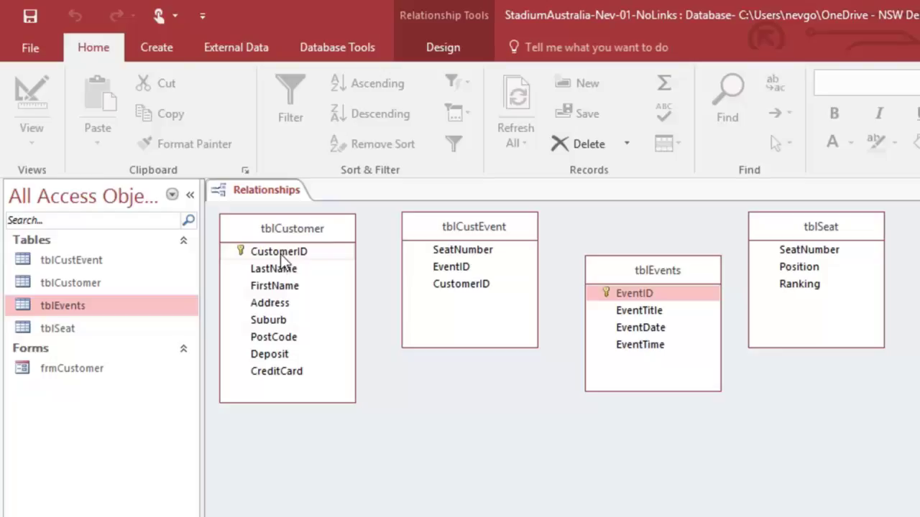
# Step: Relate CustomerID in tblCustomer to CustomerID in tblCustEvent, enforcing referential integrity
pyautogui.moveTo(283, 258); pyautogui.dragTo(445, 283)
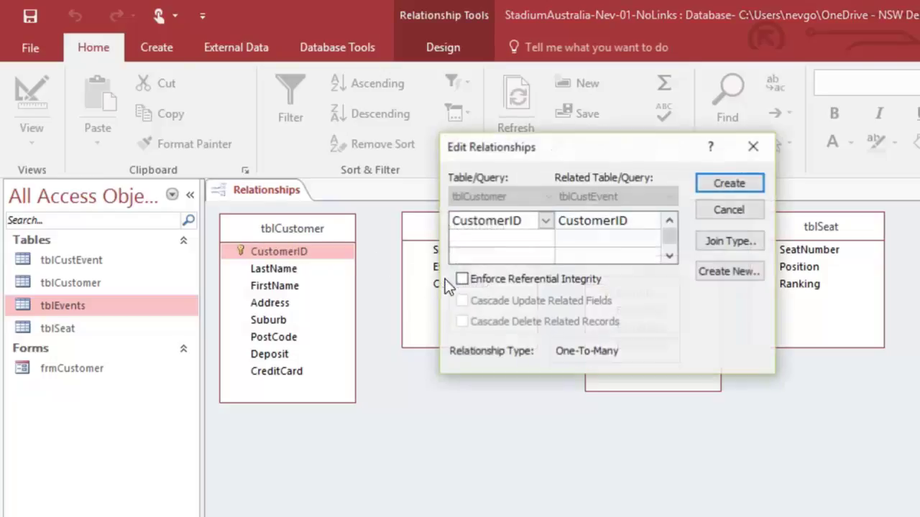
pyautogui.click(510, 282)
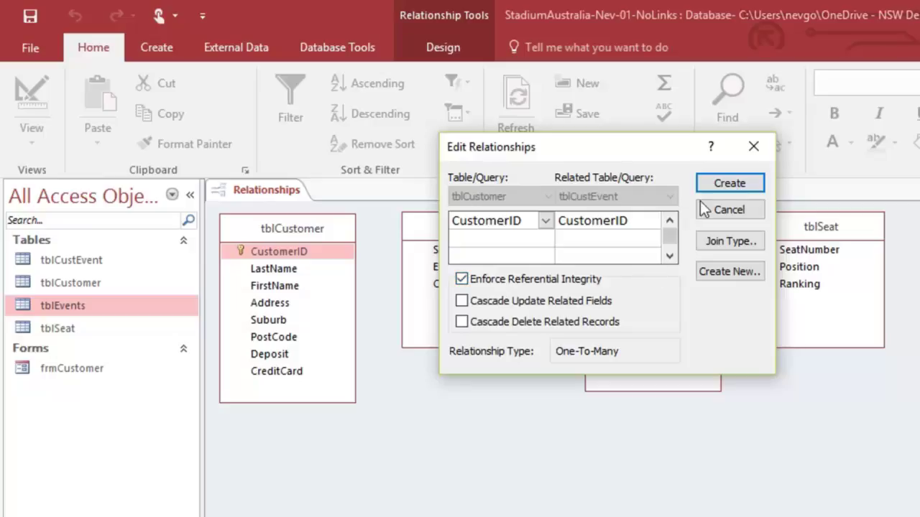
pyautogui.click(731, 184)
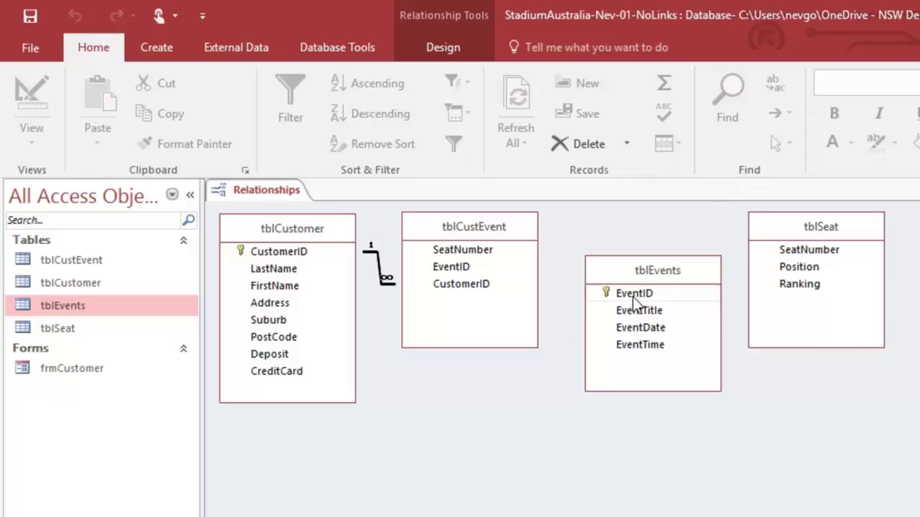
# Step: Relate EventID in tblEvents to EventID in tblCustEvent, enforcing referential integrity
pyautogui.moveTo(612, 296); pyautogui.dragTo(467, 265)
pyautogui.click(462, 279)
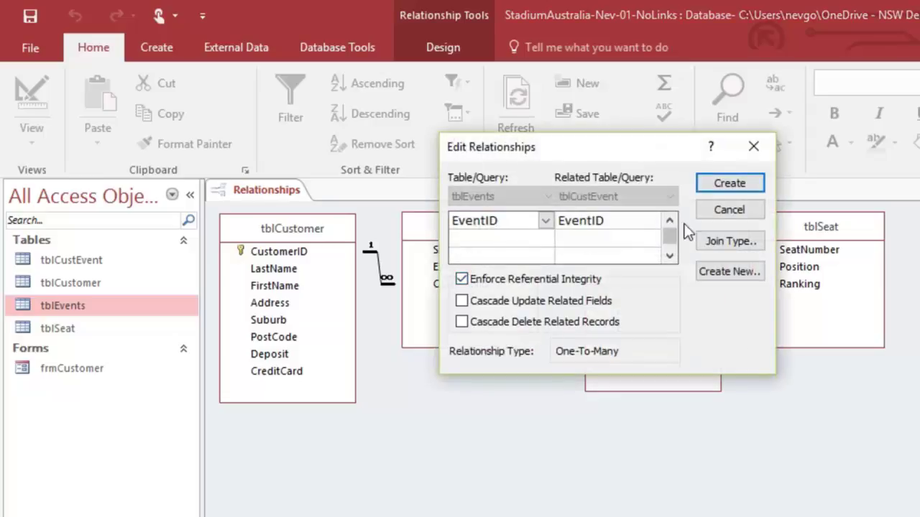
pyautogui.click(729, 184)
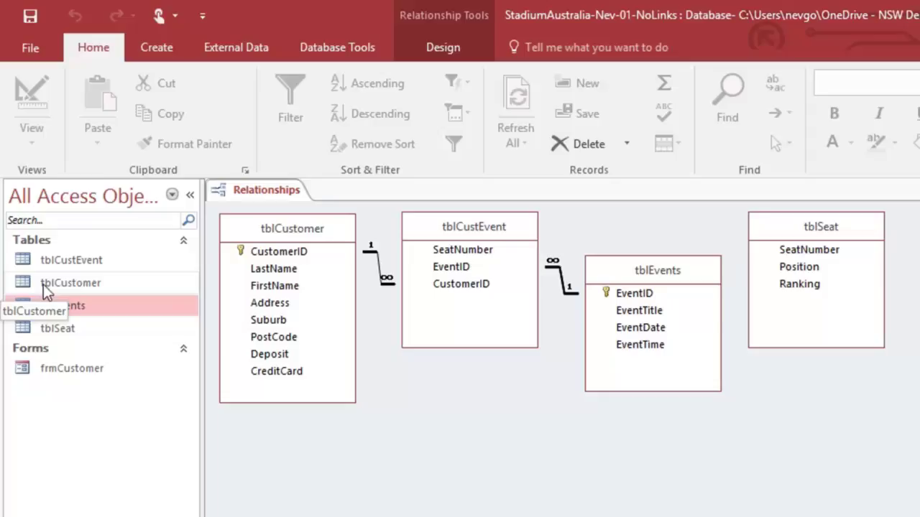
# Step: Make EventID and CustomerID the composite primary key of tblCustEvent in its design, and close the table with its changes saved
pyautogui.rightClick(60, 264)
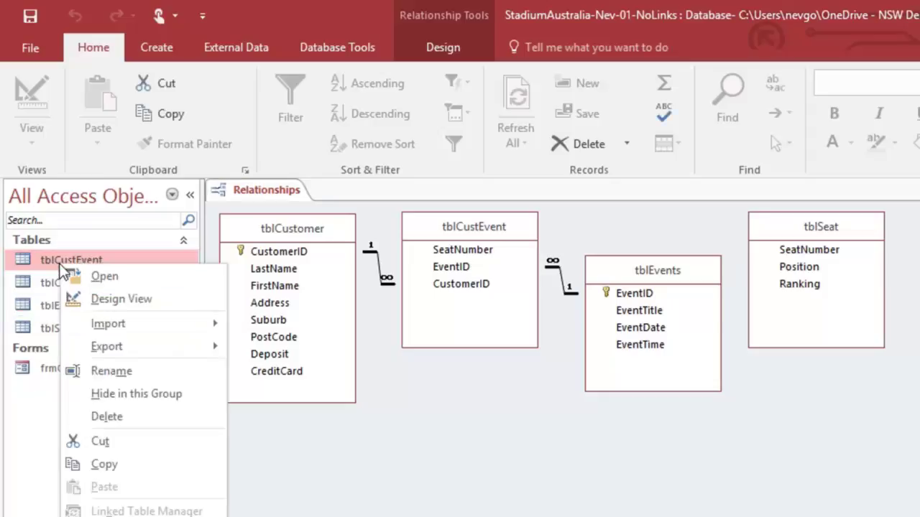
pyautogui.click(87, 297)
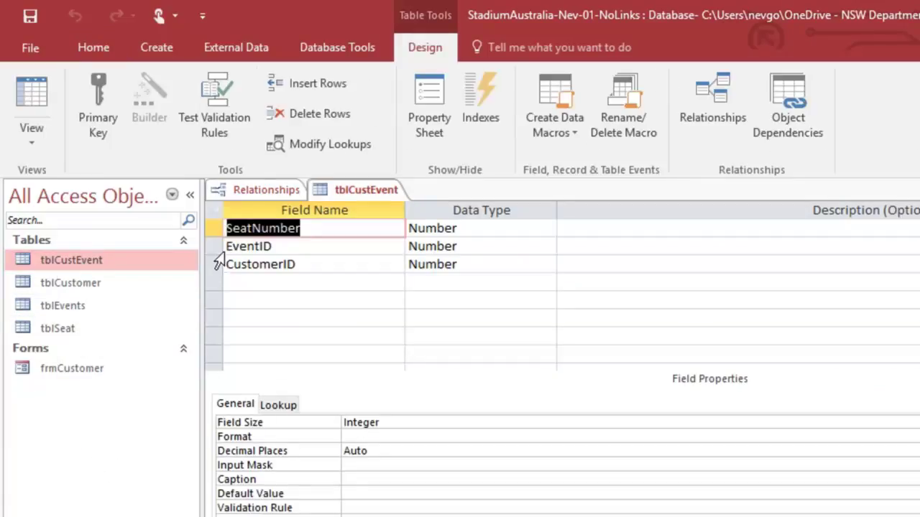
pyautogui.moveTo(217, 246); pyautogui.dragTo(216, 259)
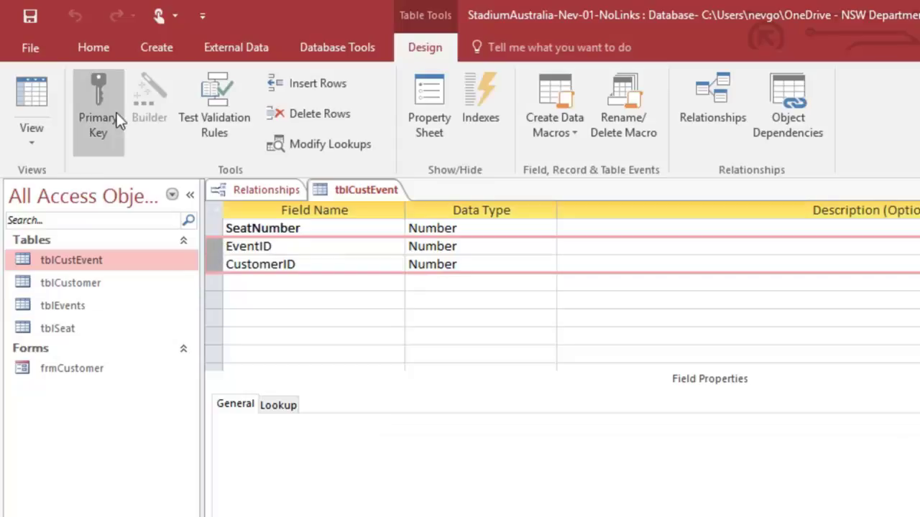
pyautogui.click(108, 101)
pyautogui.hotkey('ctrl', 'F4')
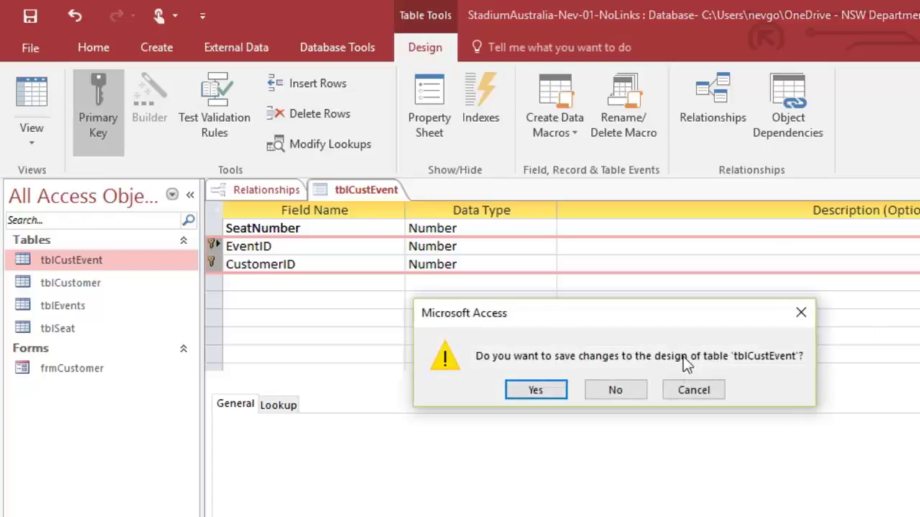
pyautogui.click(555, 388)
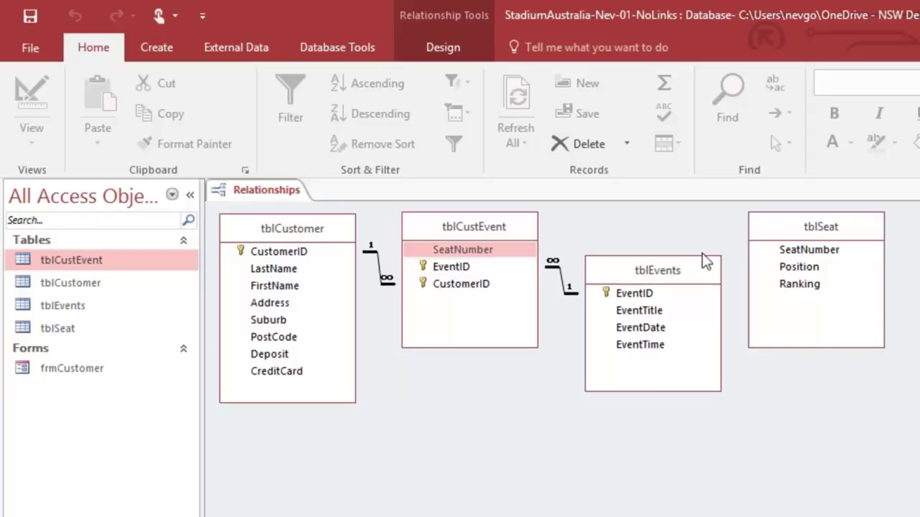
# Step: Make SeatNumber the primary key of tblSeat in its design, and close the table with its changes saved
pyautogui.rightClick(68, 331)
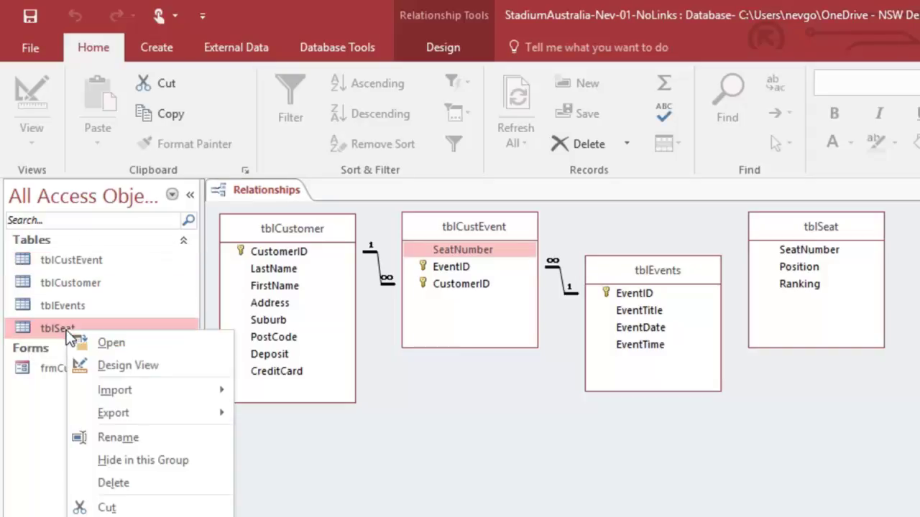
pyautogui.click(93, 364)
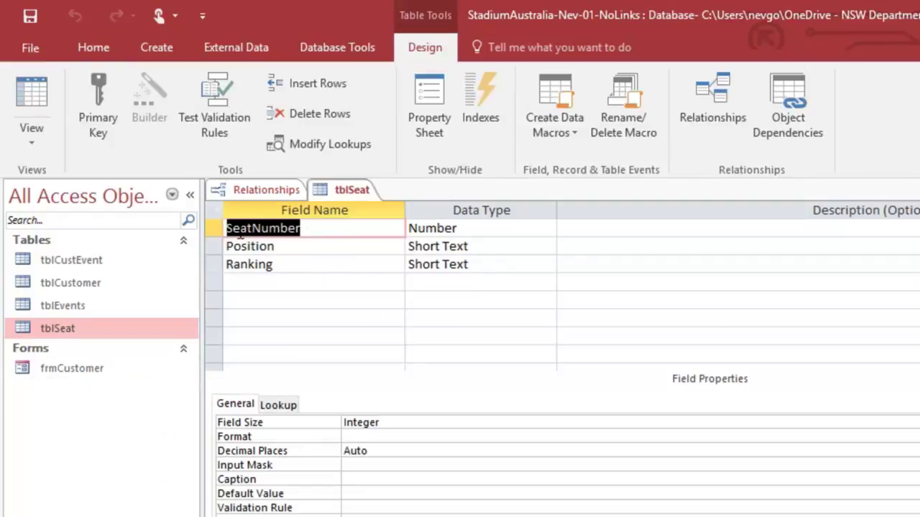
pyautogui.click(106, 95)
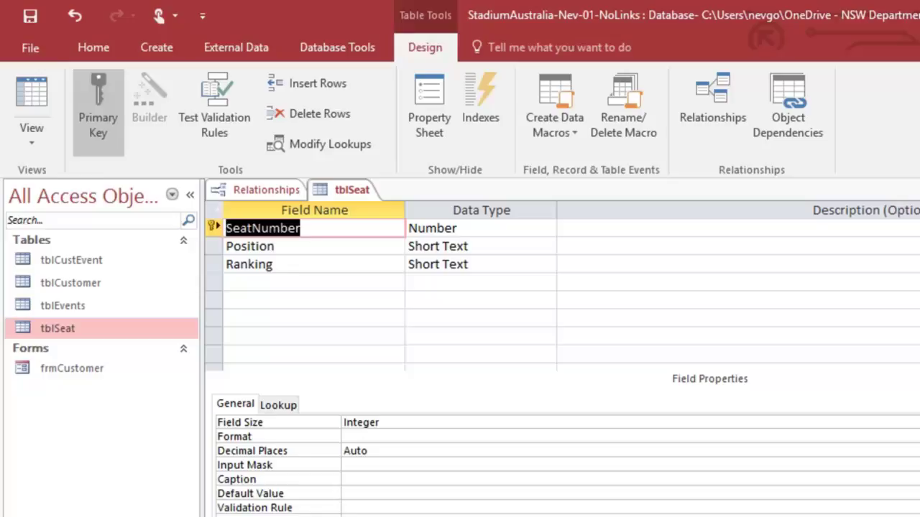
pyautogui.hotkey('ctrl', 'w')
pyautogui.click(516, 385)
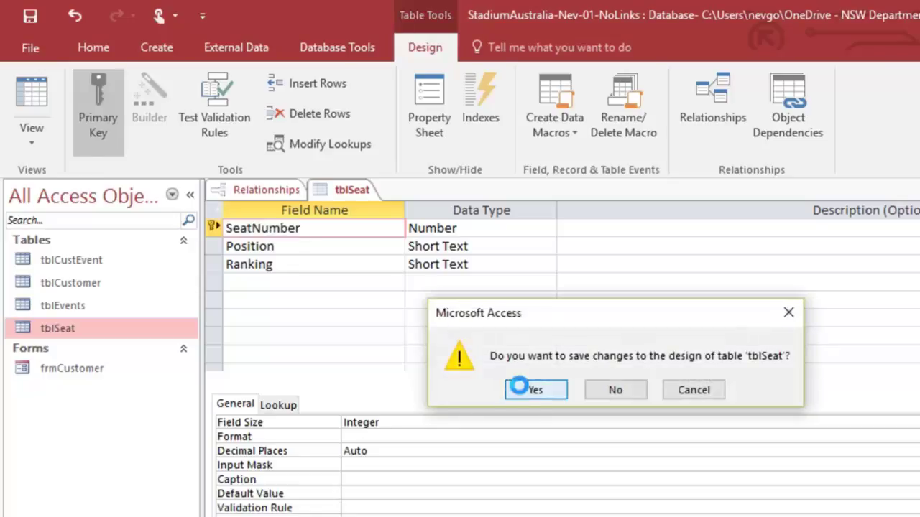
# Step: Relate SeatNumber in tblSeat to SeatNumber in tblCustEvent, enforcing referential integrity
pyautogui.moveTo(783, 253); pyautogui.dragTo(489, 255)
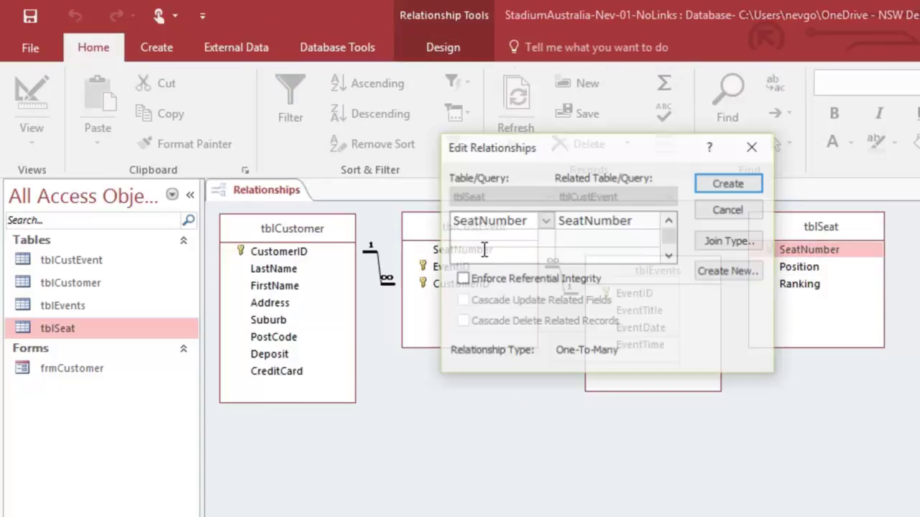
pyautogui.click(463, 279)
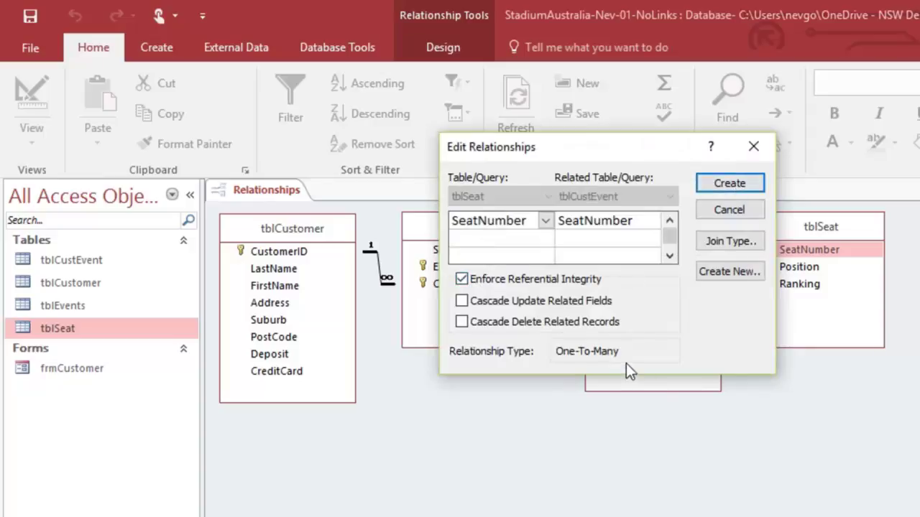
pyautogui.click(733, 185)
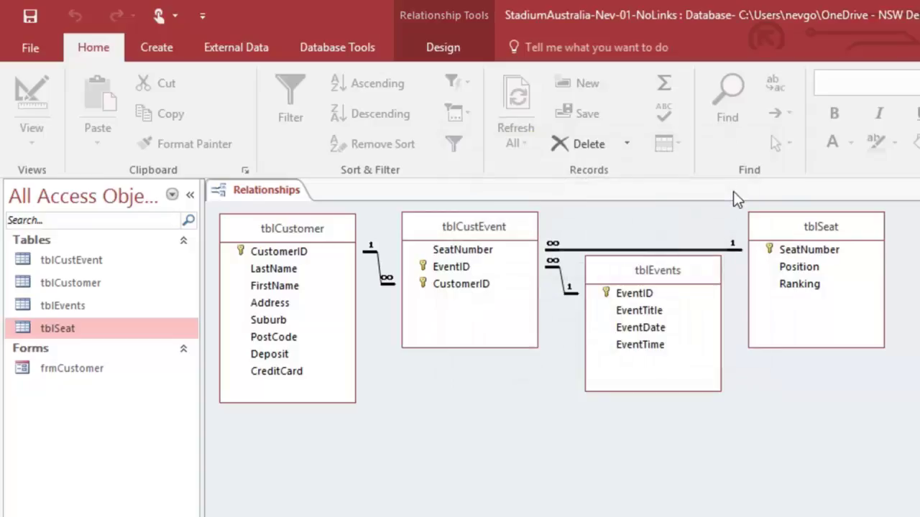